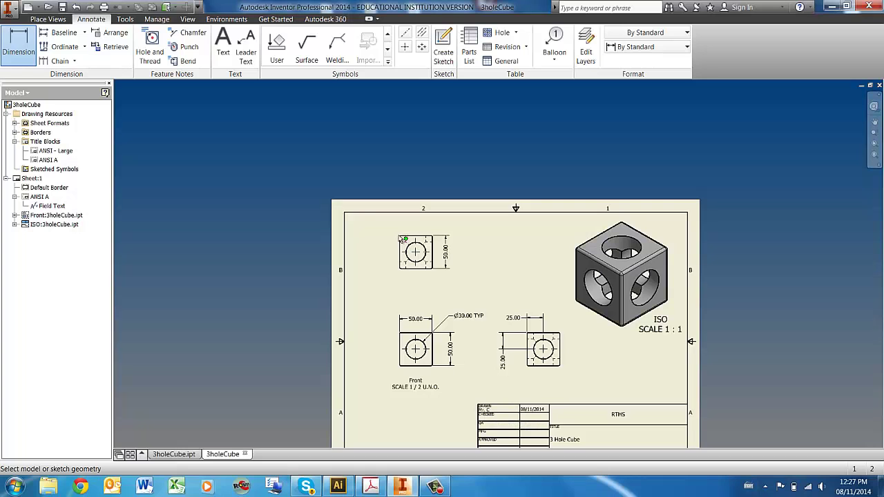
Show the Place Views ribbon tools for the 3holeCube drawing sheet
click(44, 20)
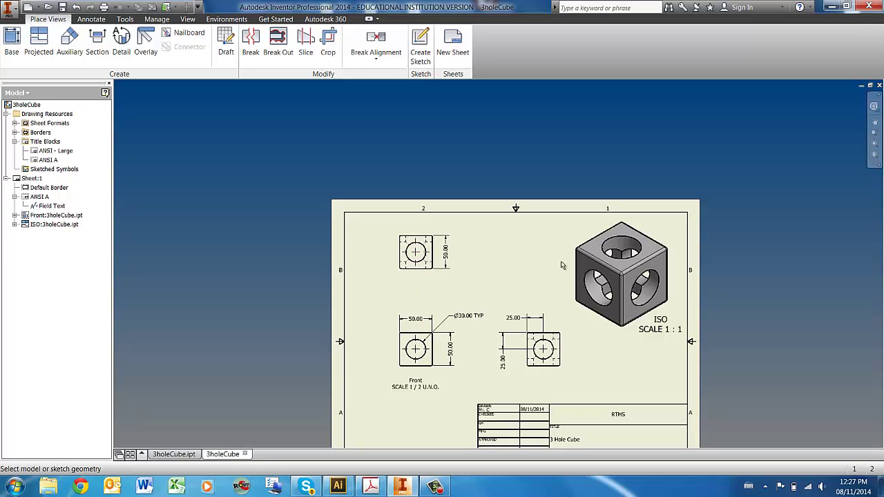
Cut Section A-A vertically through the top view's centre and place it right of that view at 1/2
click(98, 43)
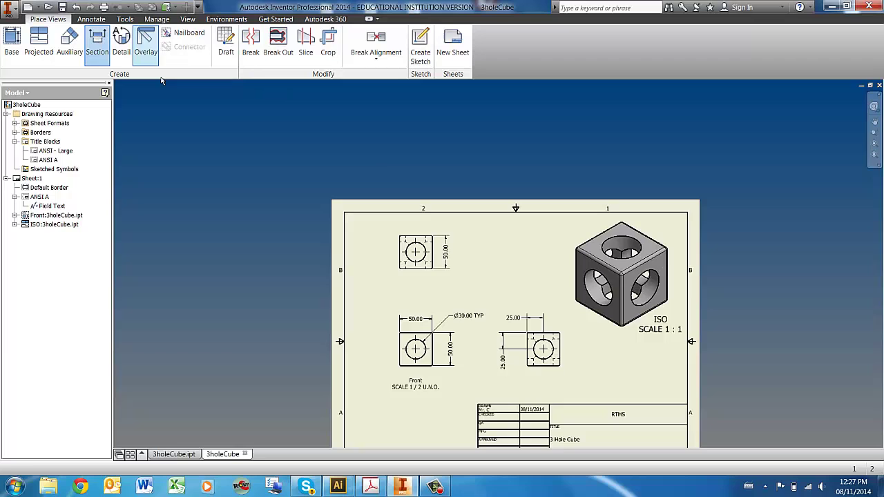
scroll(421, 252, up, 5)
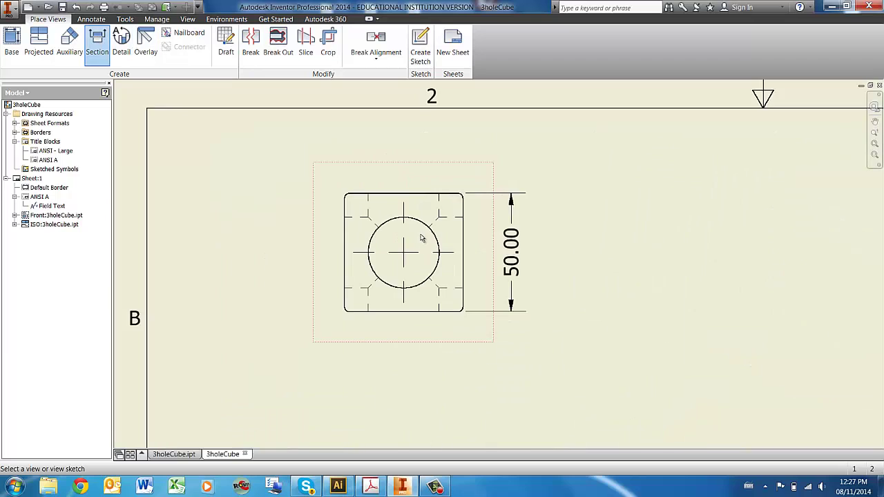
click(405, 161)
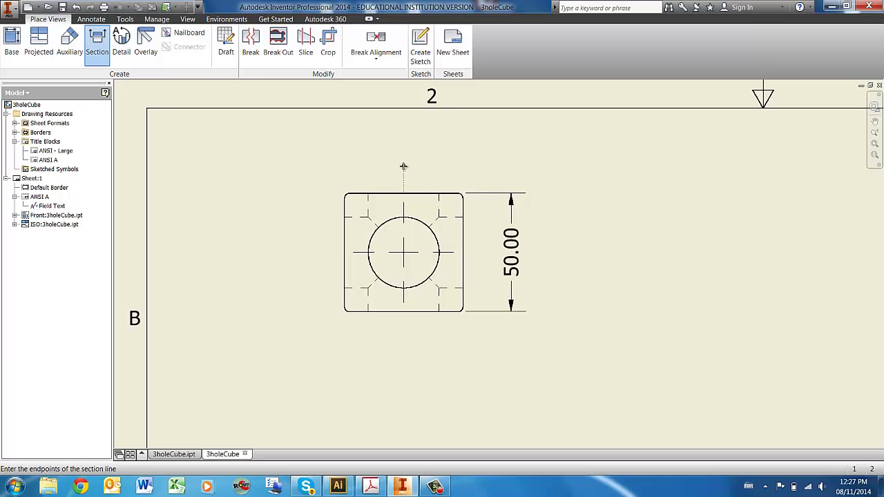
click(404, 166)
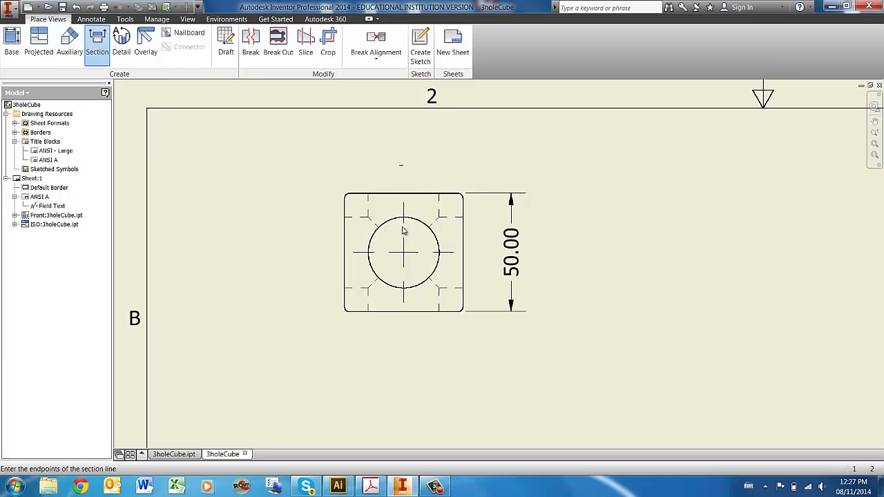
click(404, 356)
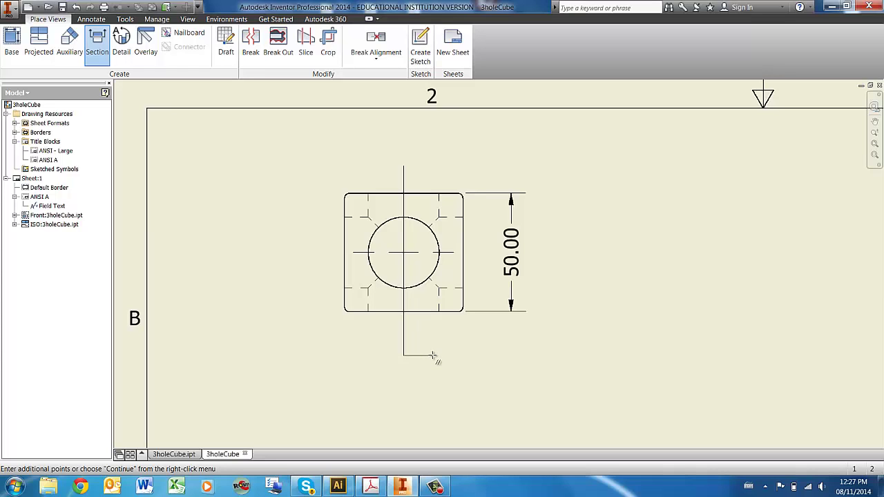
right_click(433, 356)
click(470, 355)
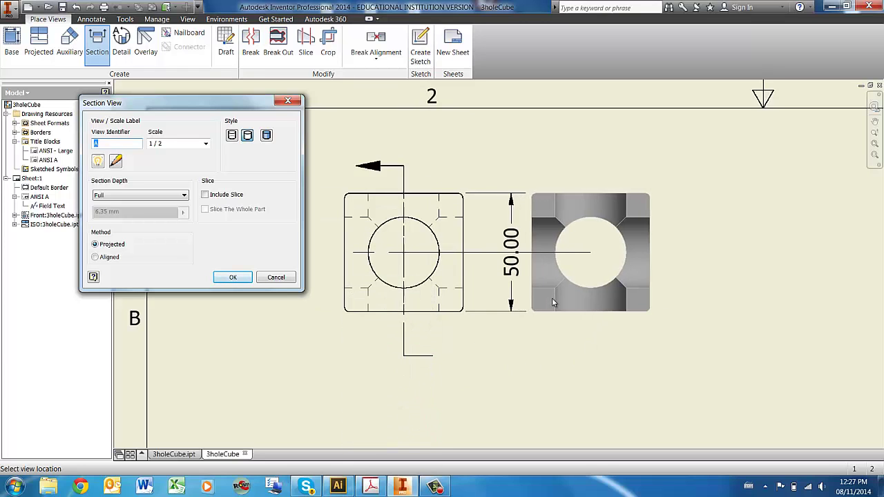
scroll(550, 295, down, 5)
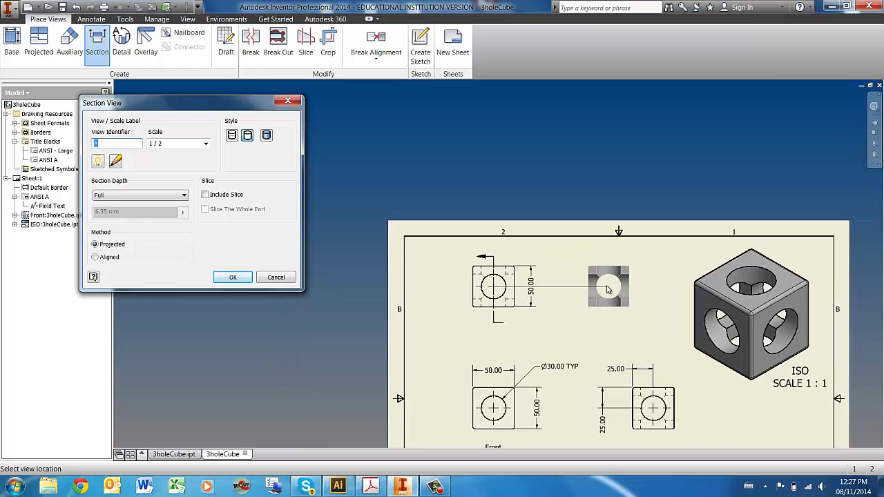
right_click(597, 287)
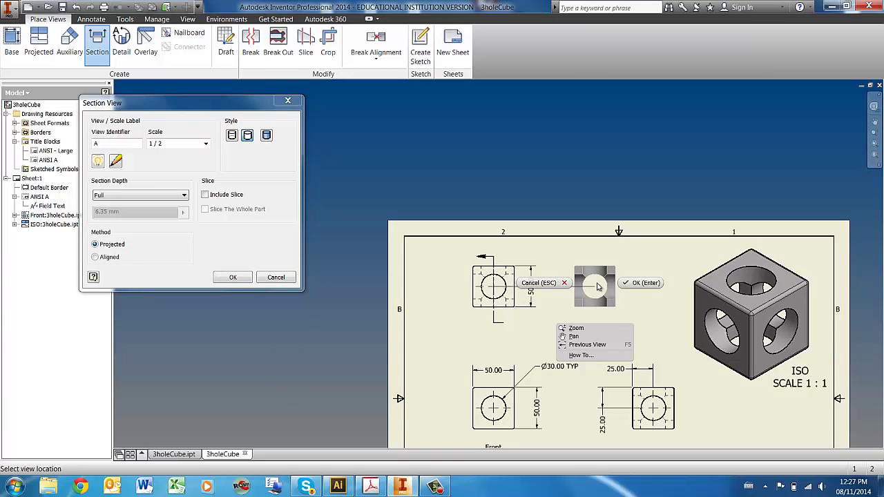
click(627, 283)
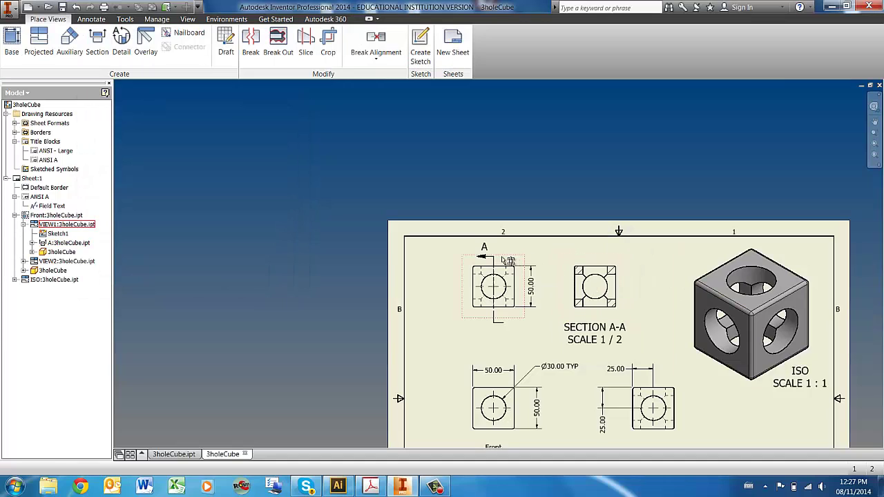
scroll(608, 280, up, 4)
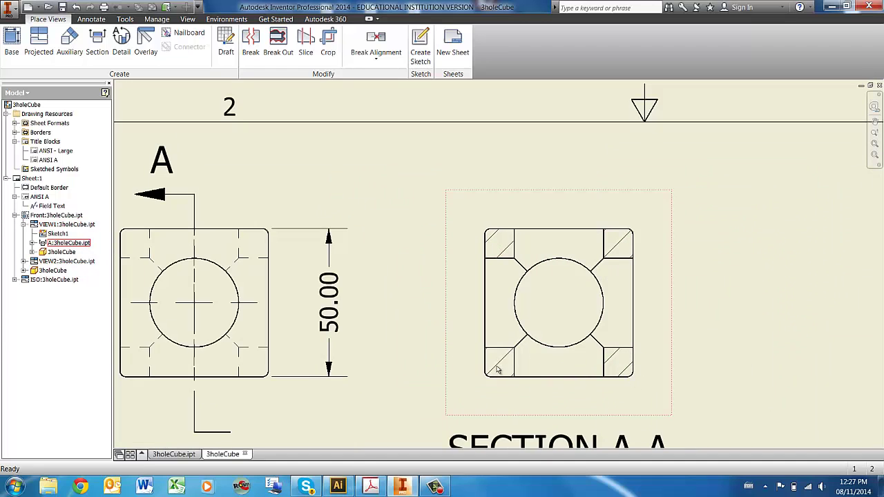
scroll(512, 331, down, 5)
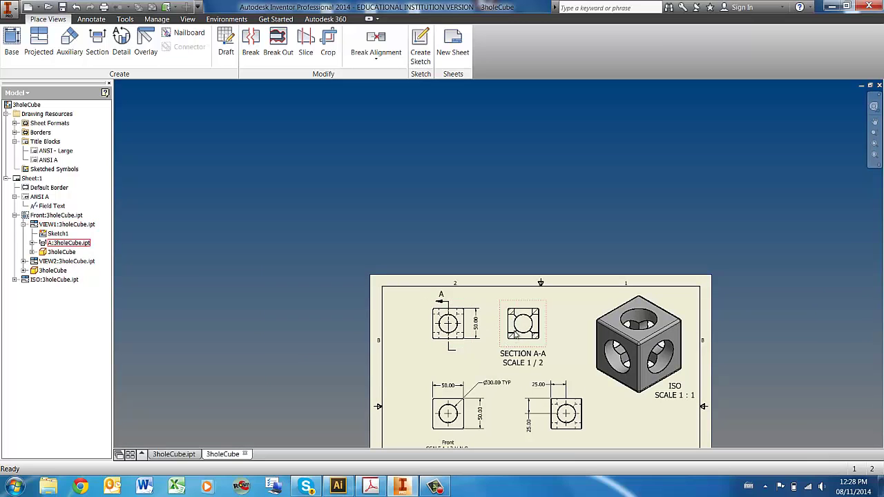
scroll(523, 317, up, 3)
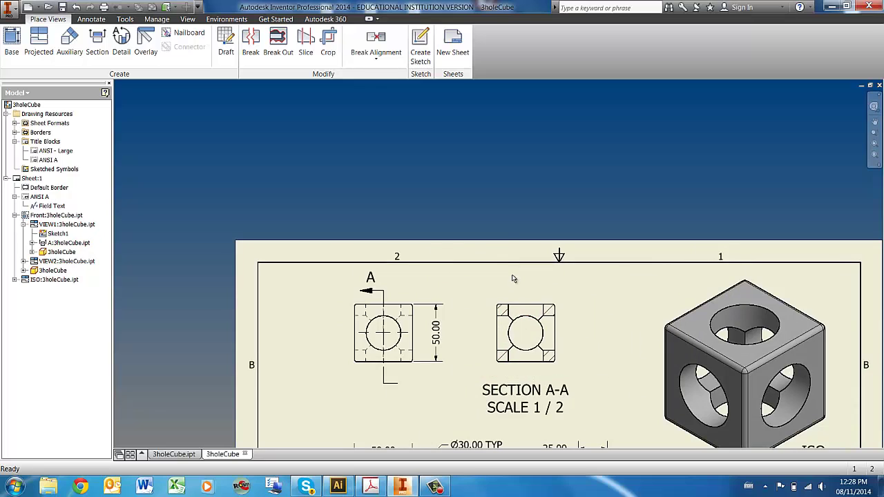
scroll(504, 210, down, 5)
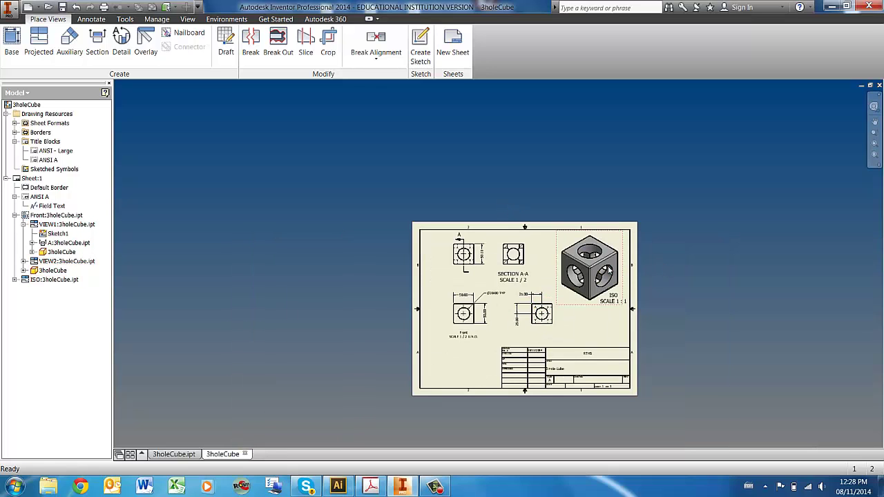
scroll(573, 261, up, 3)
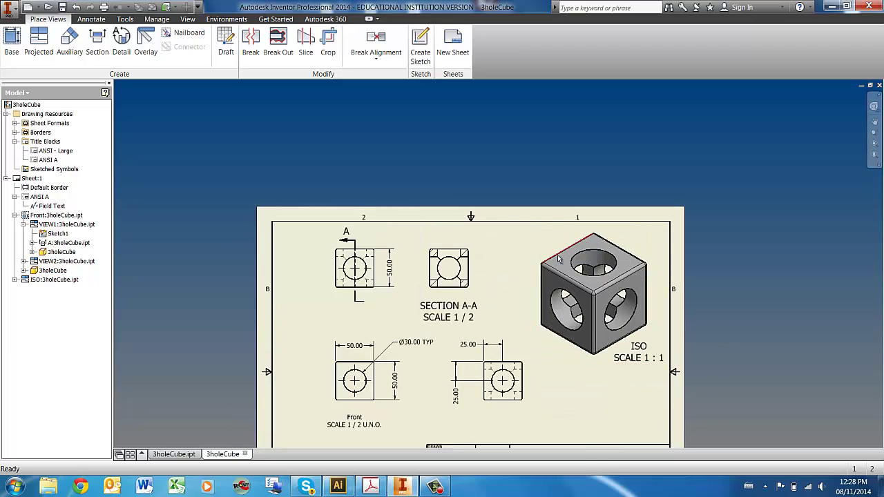
scroll(427, 337, down, 2)
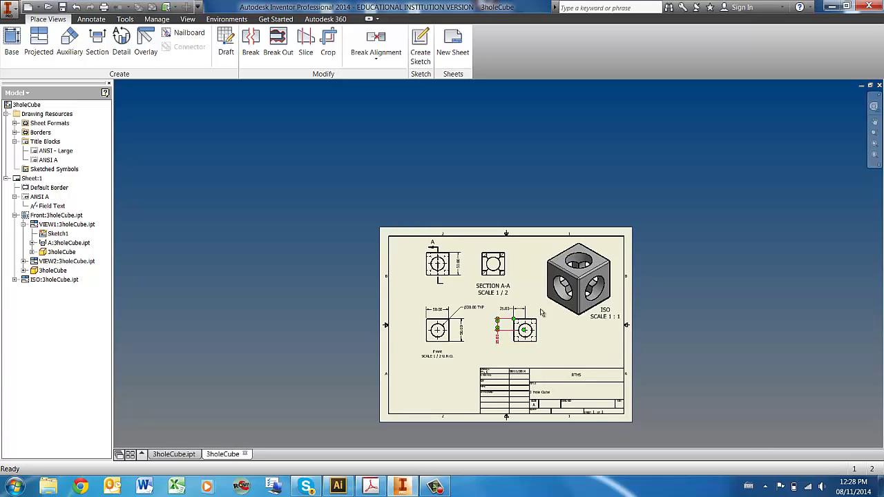
scroll(507, 248, up, 5)
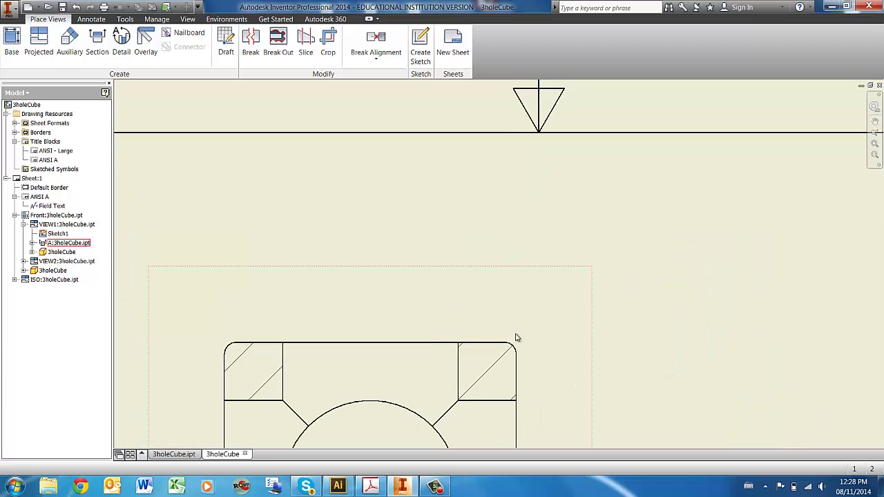
Dimension Section A-A's corner fillet as R2.00 and append TYP. to the dimension text
click(91, 18)
key(d)
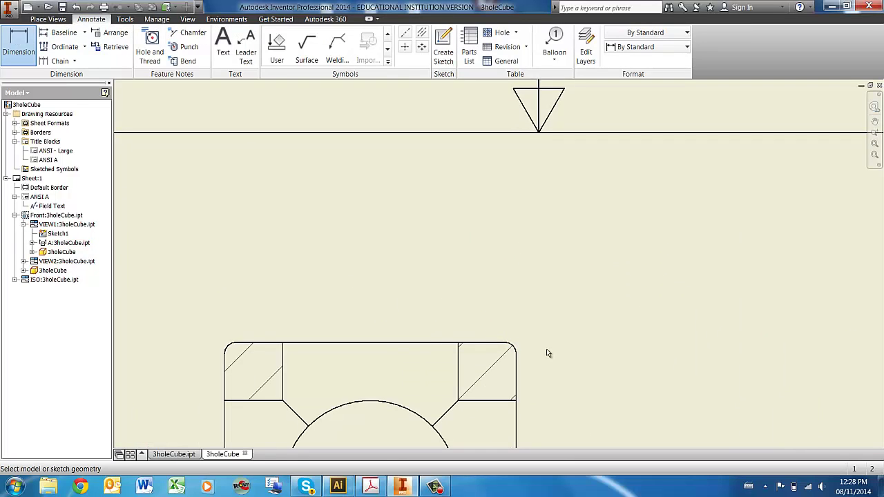
scroll(546, 353, up, 3)
click(445, 350)
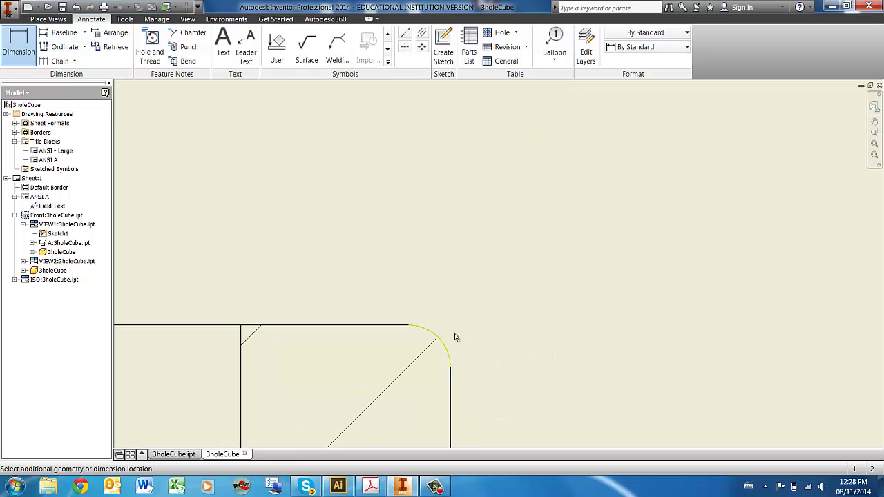
scroll(480, 291, down, 3)
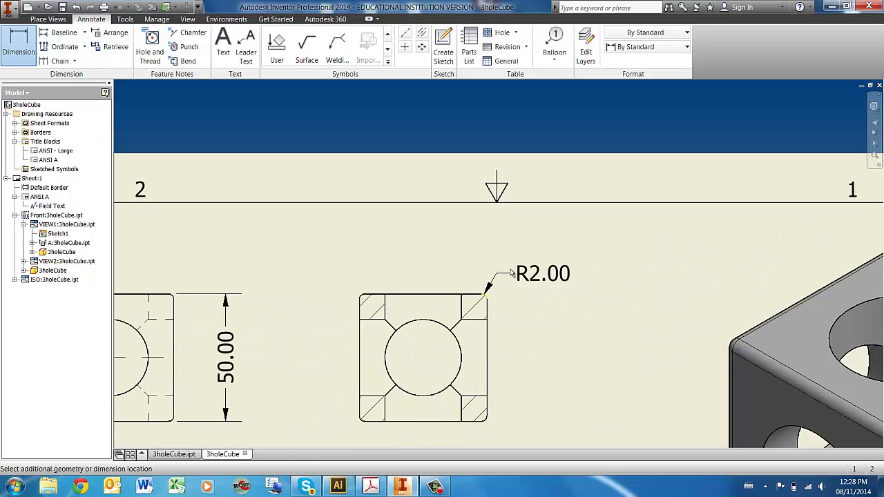
click(530, 268)
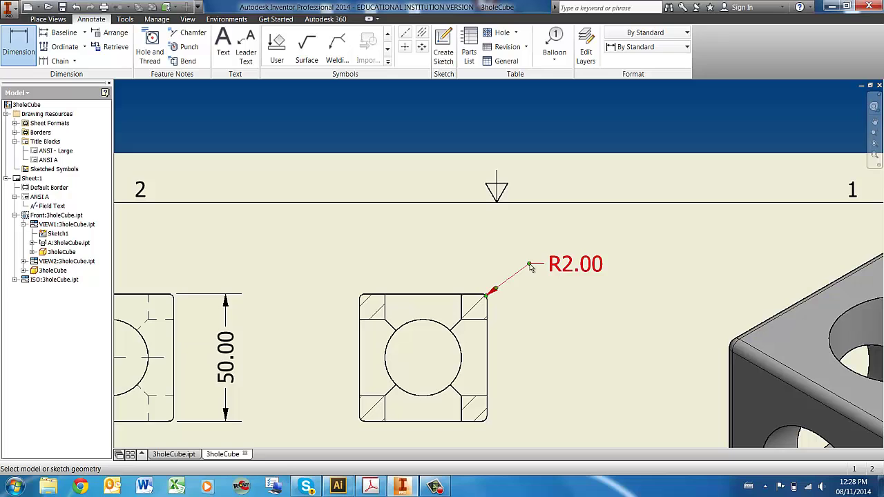
double_click(575, 269)
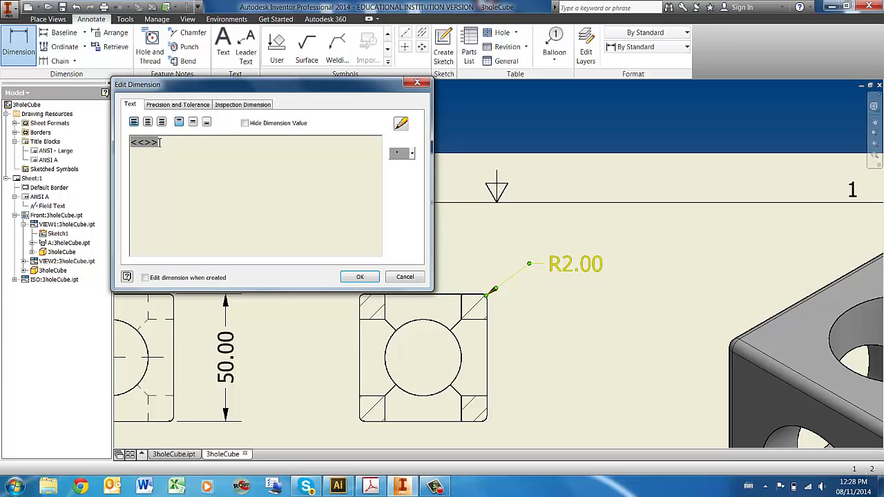
text(TYP.)
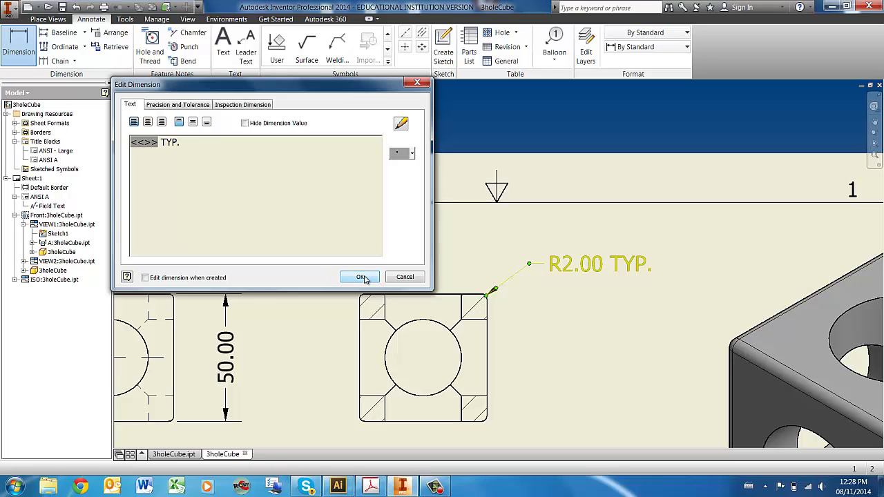
click(360, 277)
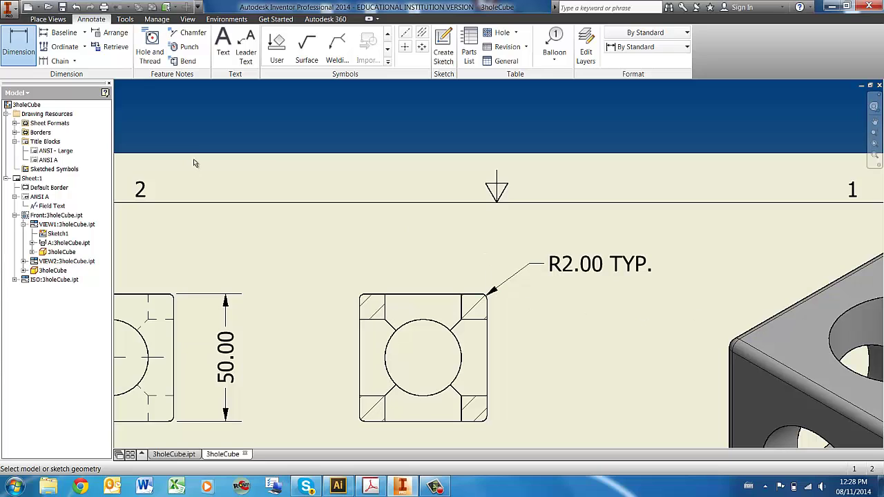
Scroll down and back up over the 3holeCube drawing sheet
scroll(598, 262, down, 4)
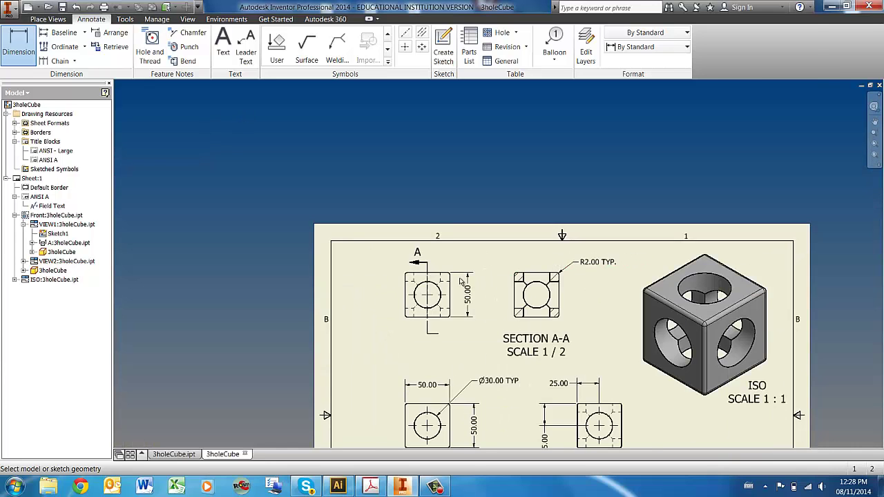
scroll(460, 281, down, 2)
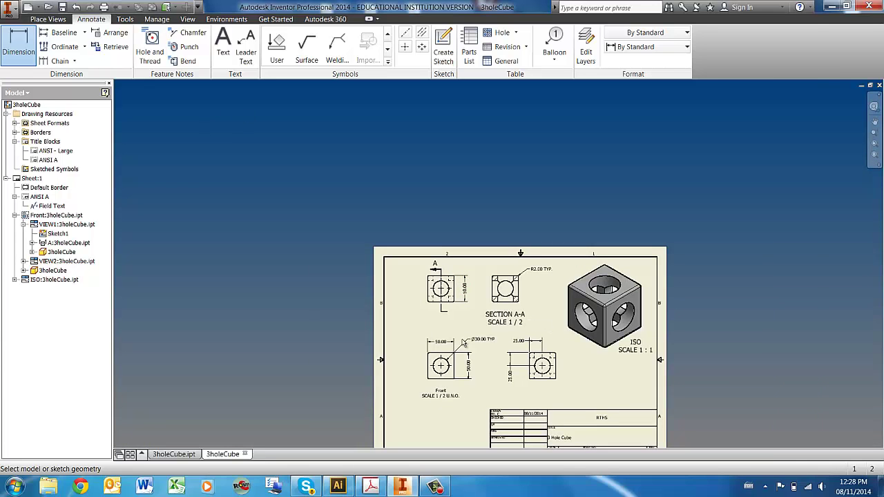
scroll(547, 295, down, 2)
scroll(634, 363, up, 2)
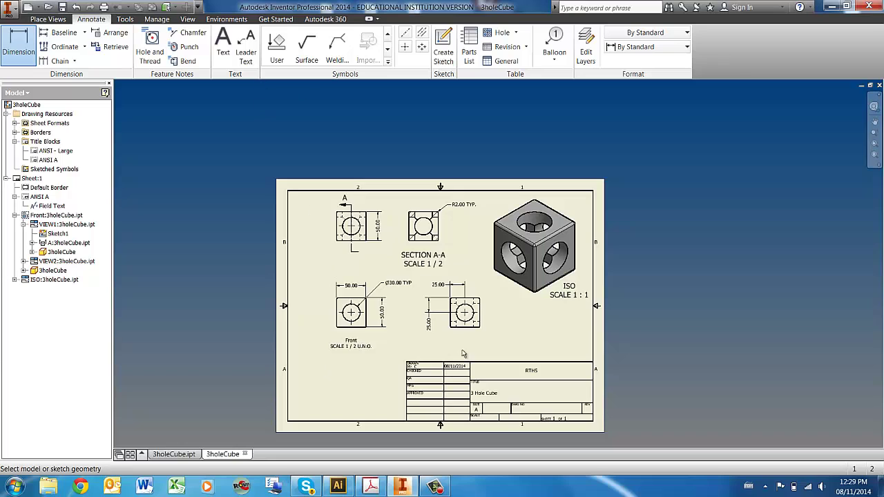
Glance at the drawing's iProperties, then switch to the 3holeCube.ipt part document
click(8, 10)
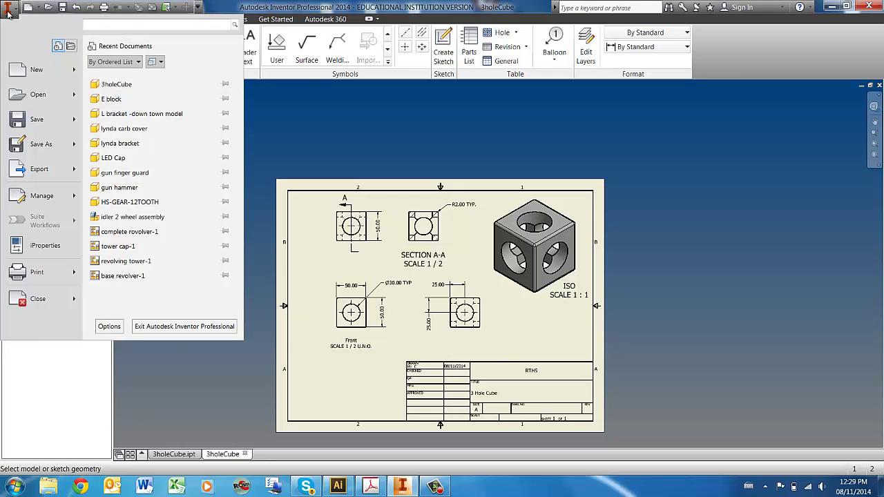
click(24, 249)
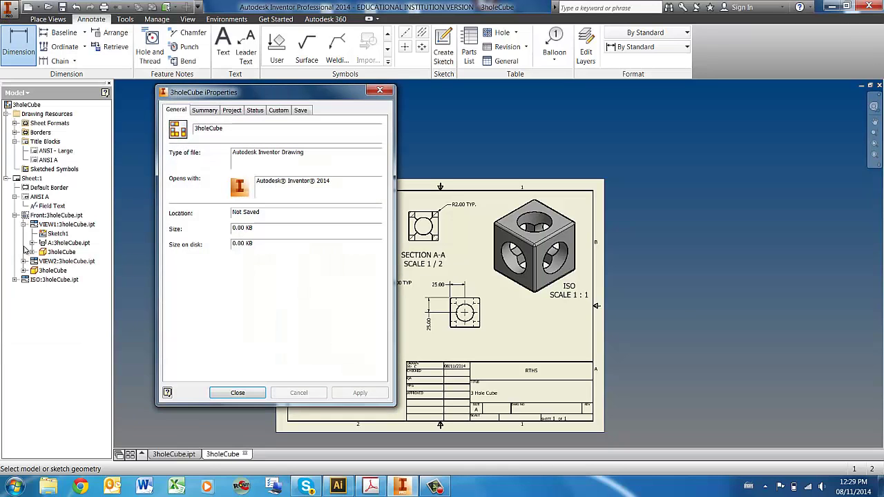
click(380, 90)
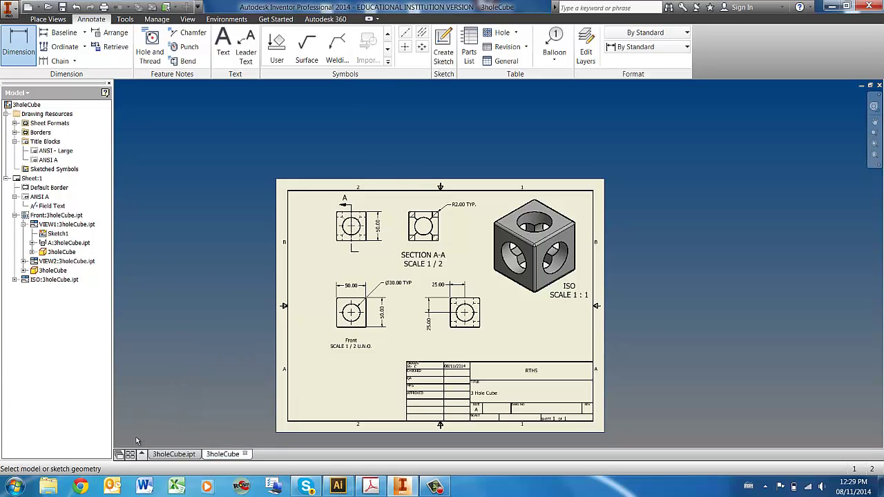
click(168, 455)
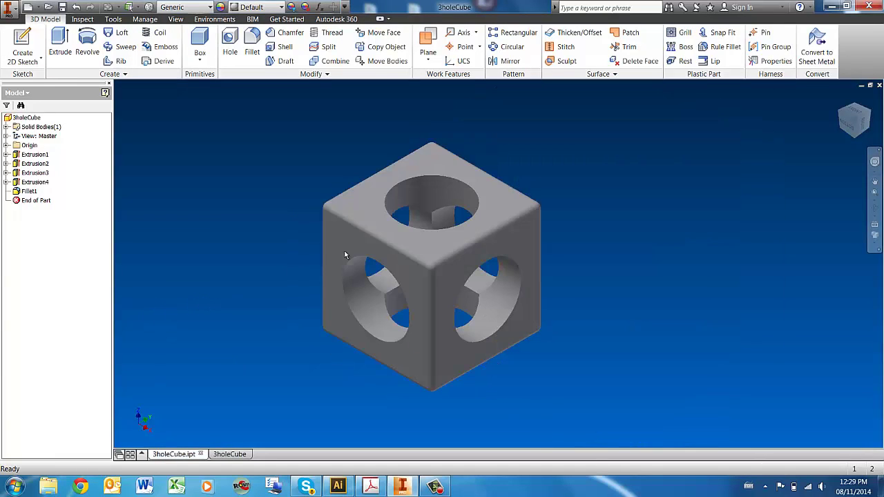
click(11, 8)
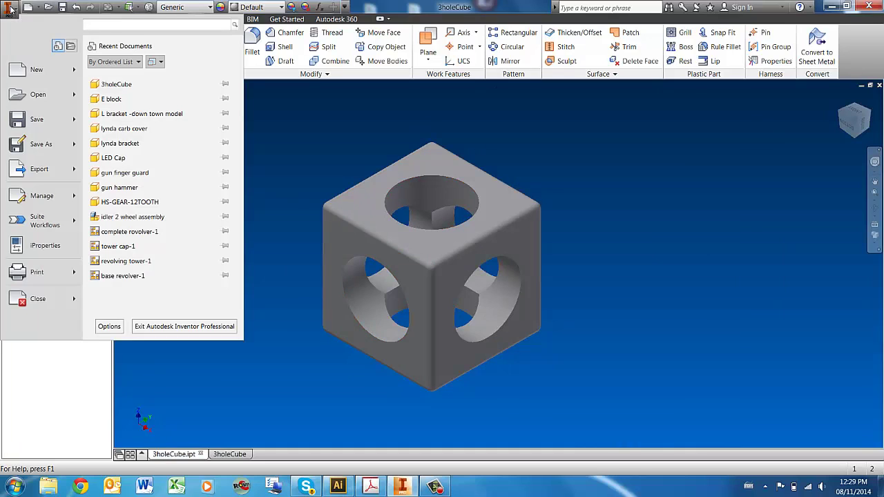
click(26, 252)
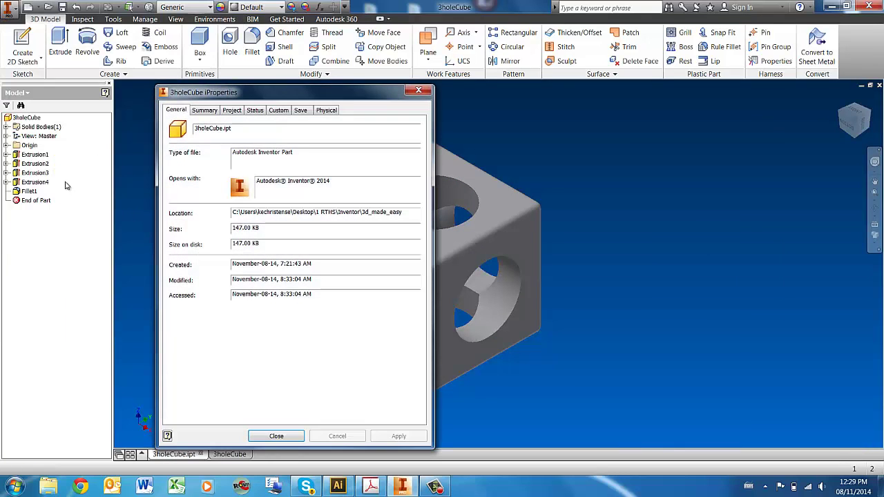
click(325, 112)
drag(344, 95, 390, 83)
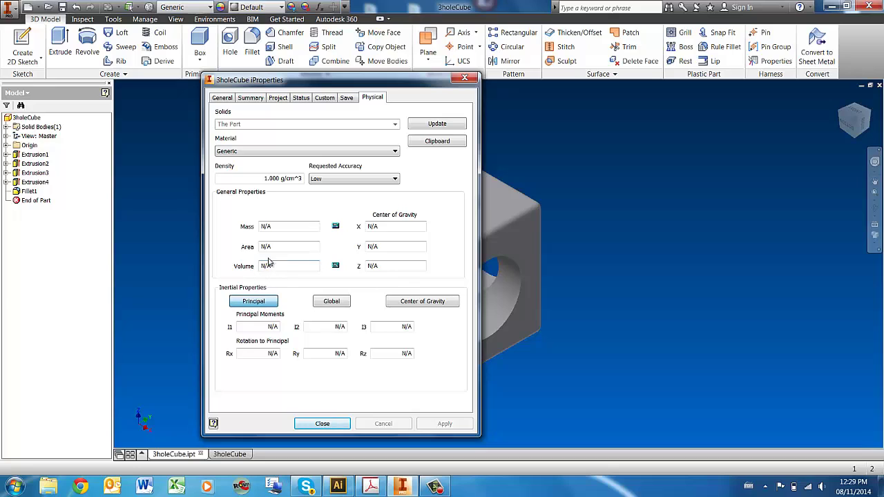
click(437, 124)
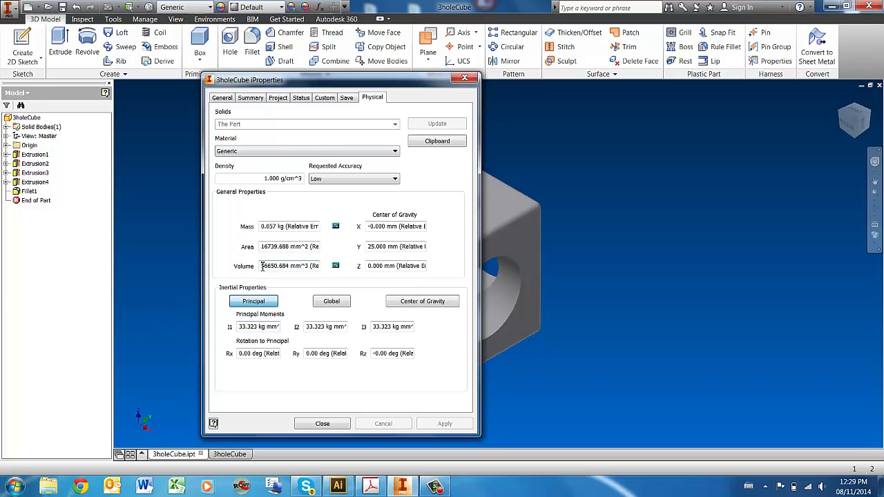
drag(262, 267, 308, 269)
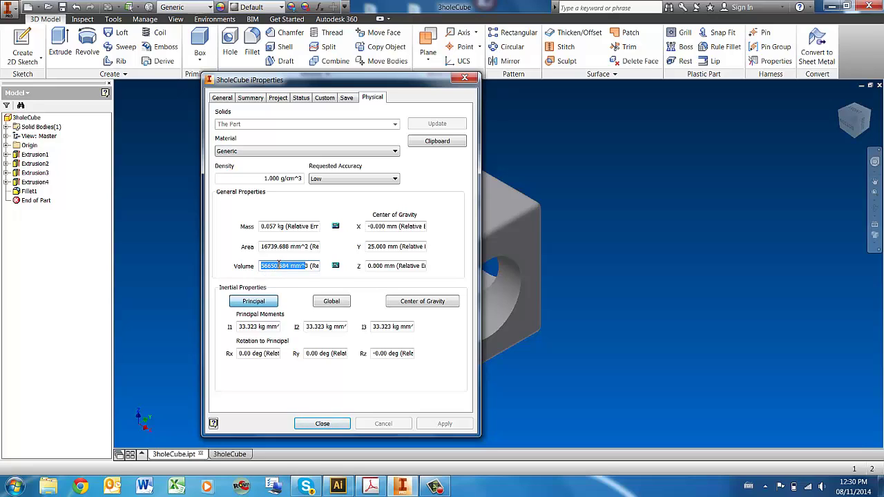
drag(279, 266, 254, 269)
click(336, 426)
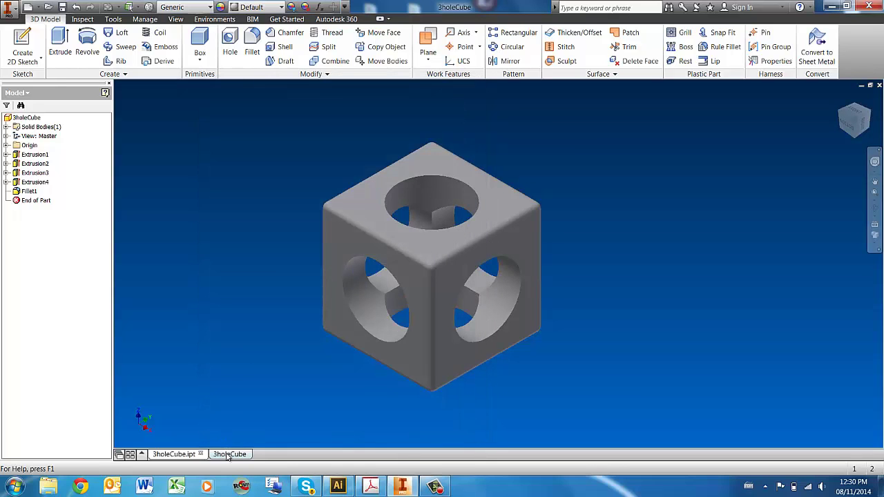
Back on the 3holeCube drawing, start a text note at the sheet's lower left
click(225, 455)
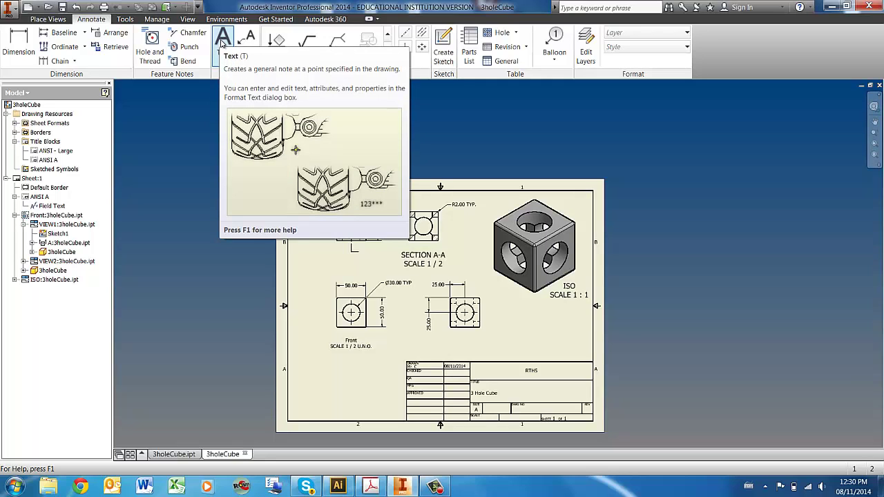
click(222, 42)
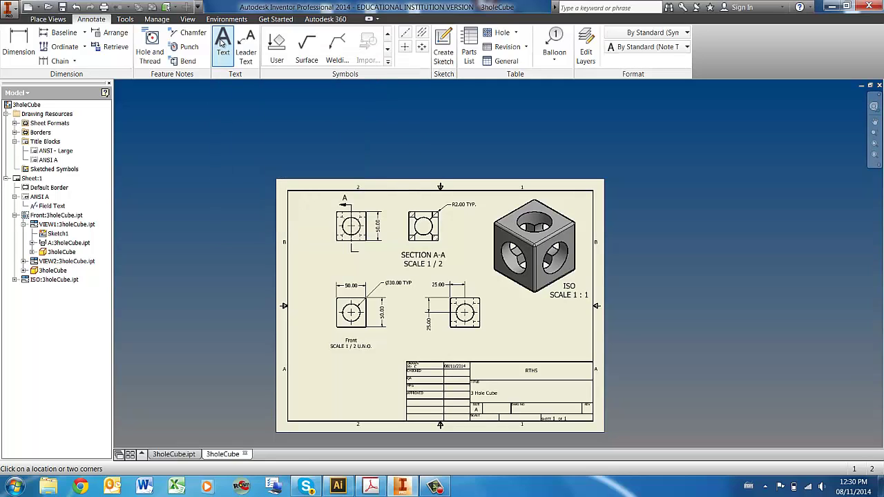
click(304, 367)
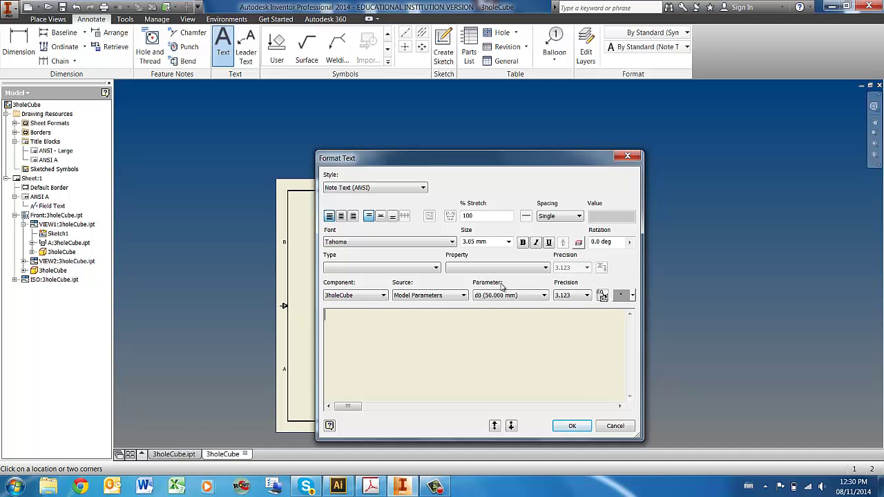
Type the heading 'Printing Cost Calulation' and the line 'Volume: 56650^mm'
text(Printing Cost Cal)
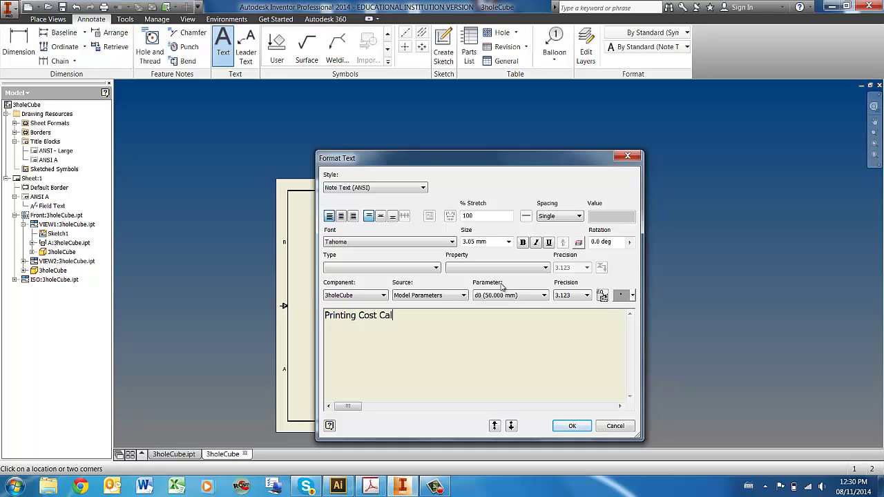
text(ulation:)
key(BackSpace)
key(Return)
text(Volume: 56)
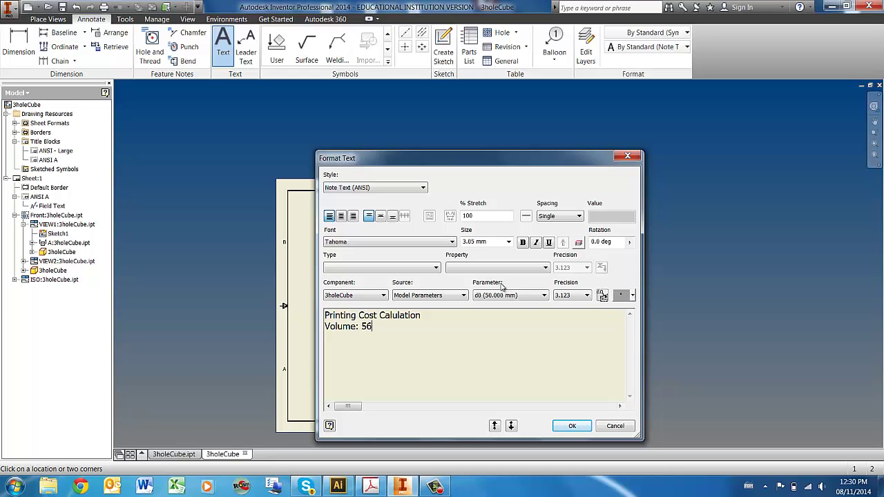
text(65)
text(0^mm)
Add the line 'Material Cos: $5.00/15000^' and confirm the AutoStack prompt
key(Return)
text(Co)
key(BackSpace)
text(l)
key(BackSpace)
key(BackSpace)
text(Ma)
key(BackSpace)
key(BackSpace)
text(Co)
key(BackSpace)
key(BackSpace)
text(Material Cos:)
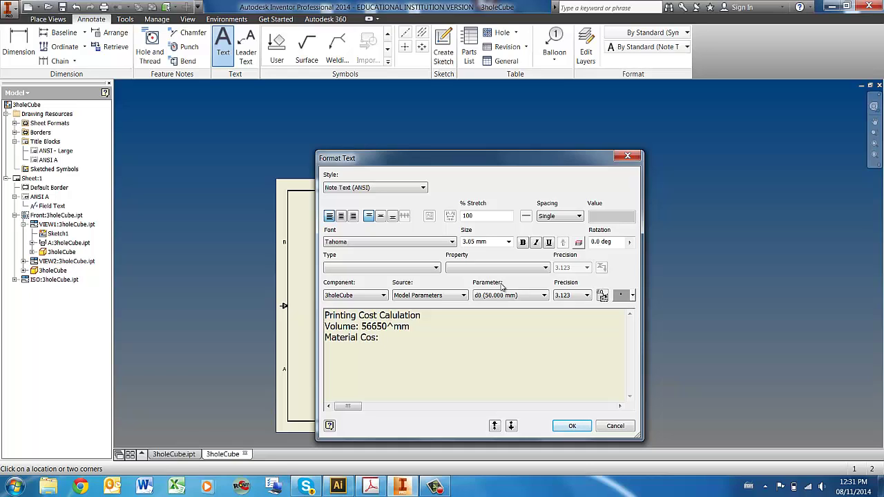
text( %)
key(BackSpace)
text(%.00)
key(BackSpace)
key(BackSpace)
key(BackSpace)
key(BackSpace)
text(5)
key(BackSpace)
text($5.00/15000^)
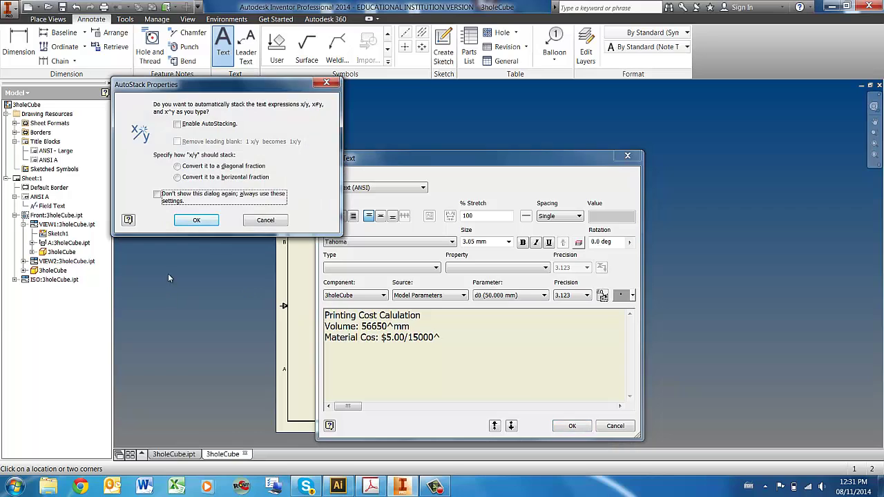
click(201, 219)
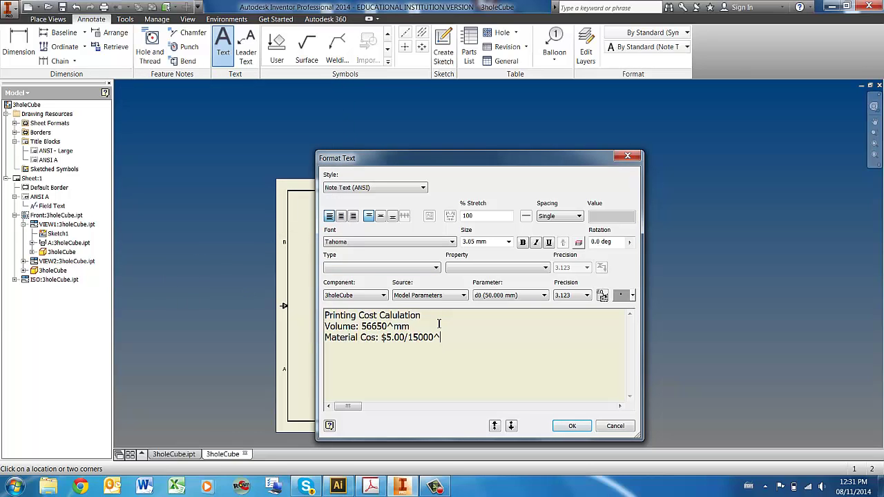
Finish the cost as '$5.00/15000^mm', add 'Printing Cost: $18. 88', and place the note
text(mm)
text(Printing Cos)
text(t:)
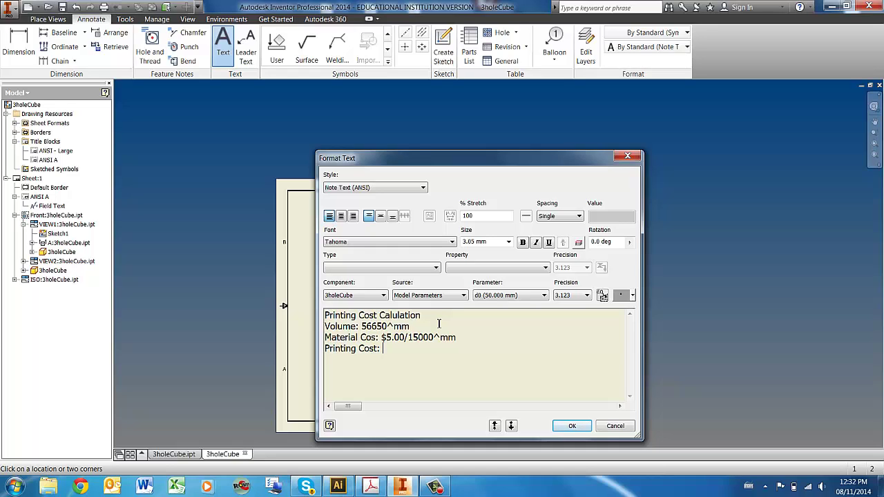
text($18. 88)
click(573, 425)
scroll(301, 377, down, 5)
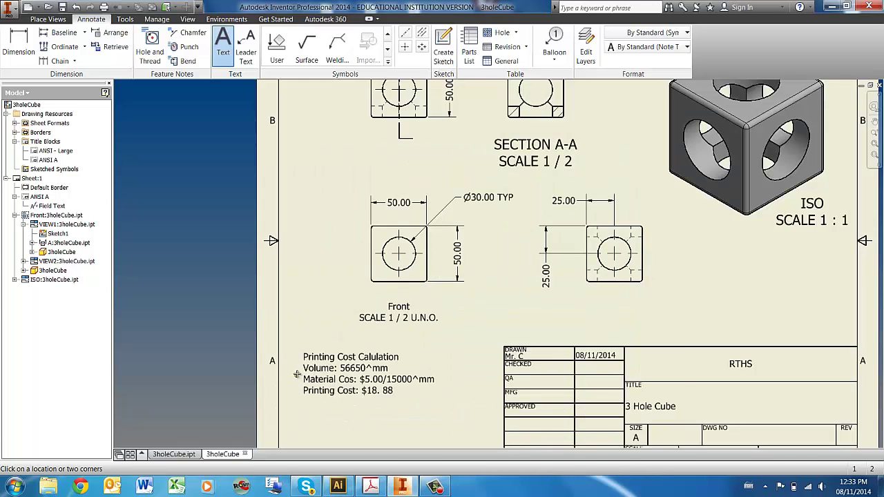
scroll(301, 367, up, 4)
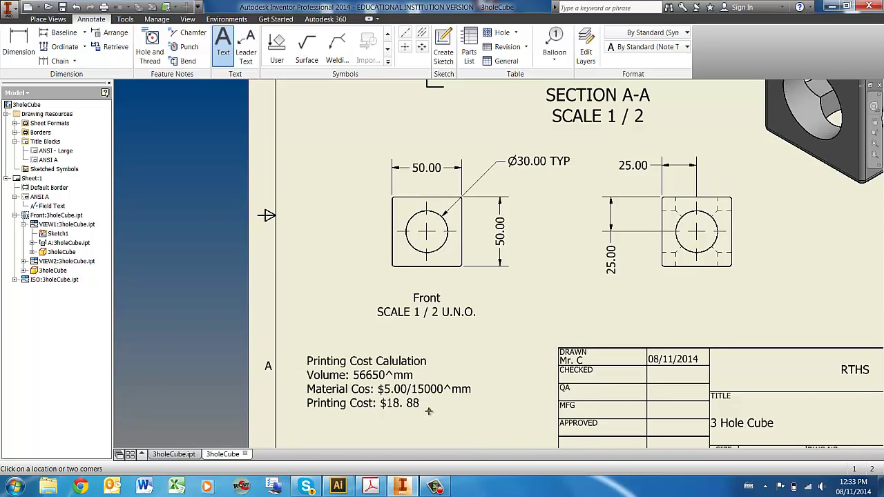
key(Escape)
double_click(360, 391)
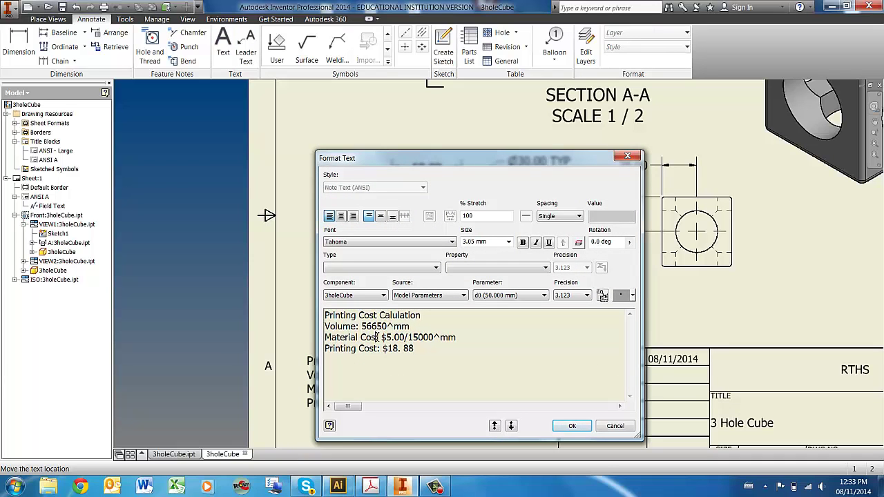
click(379, 337)
text(:)
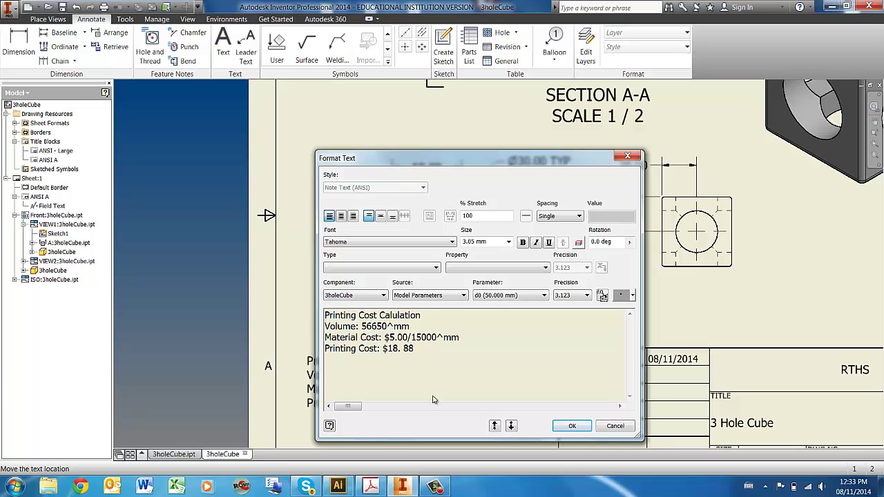
click(571, 426)
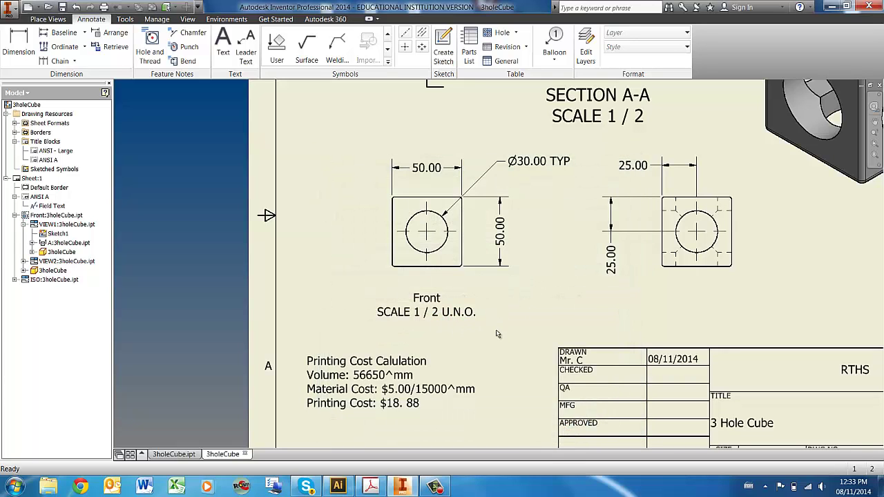
key(Home)
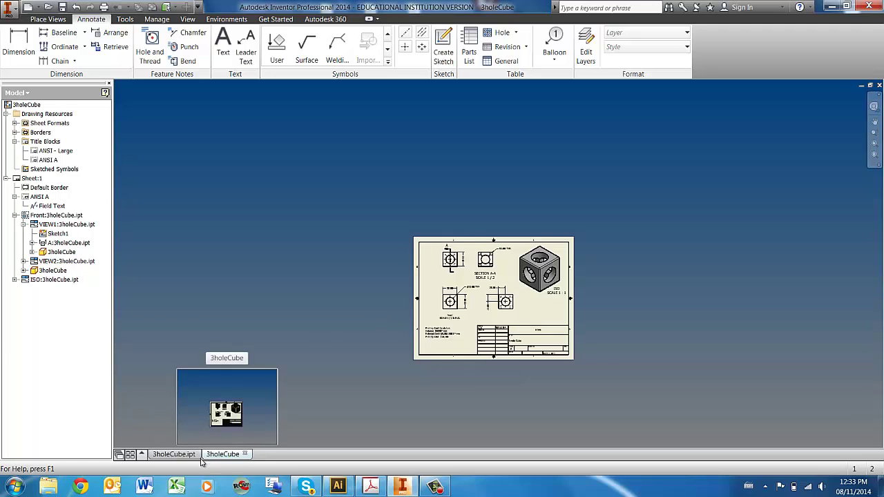
In the 3holeCube part, shell the cube to a 1 mm wall thickness
click(177, 457)
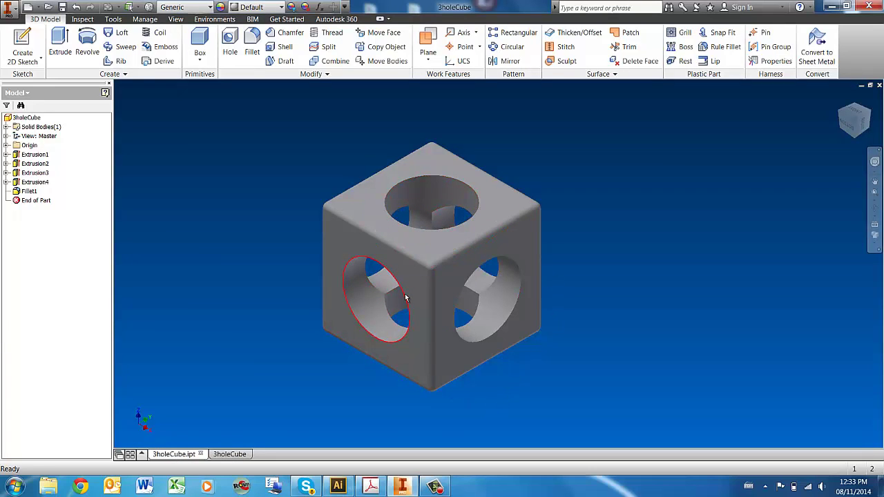
click(274, 50)
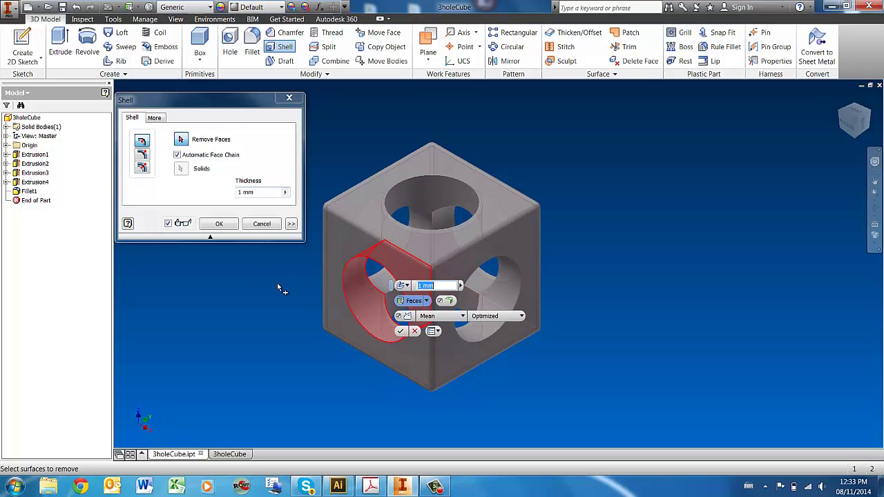
mouse_move(854, 122)
mouse_down()
mouse_move(868, 86)
mouse_move(767, 149)
mouse_up()
click(855, 113)
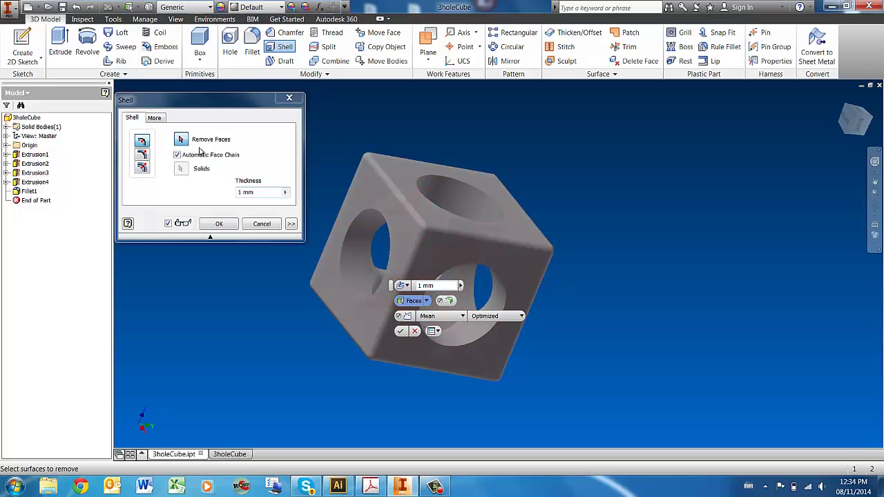
click(220, 226)
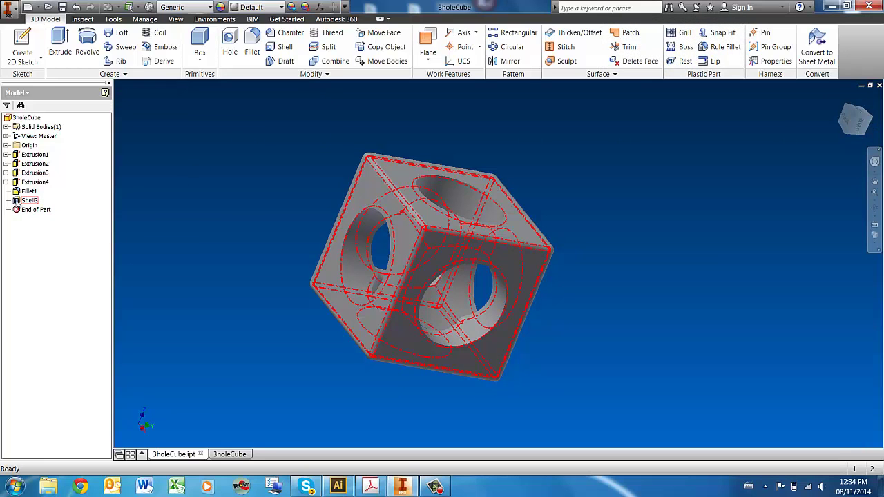
Update the shelled part's physical iProperties and read its volume, 15651.677 mm^3
mouse_move(857, 121)
mouse_down()
mouse_move(833, 113)
mouse_move(681, 126)
mouse_up()
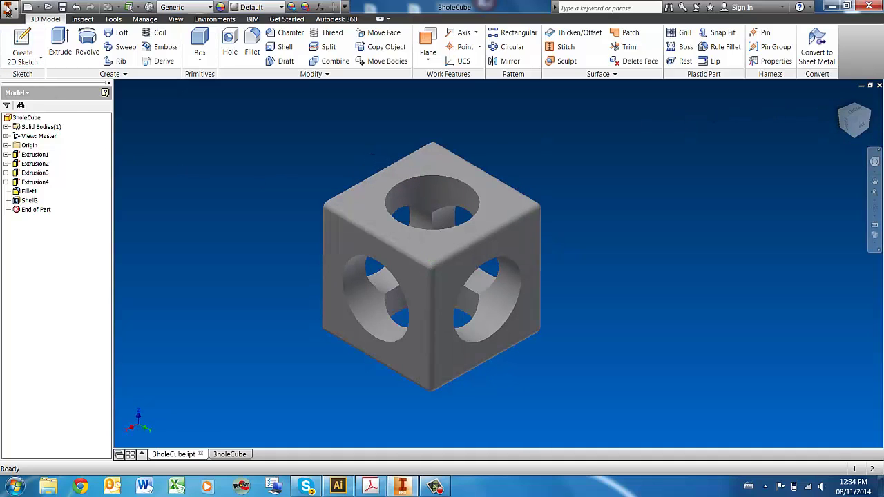
click(9, 11)
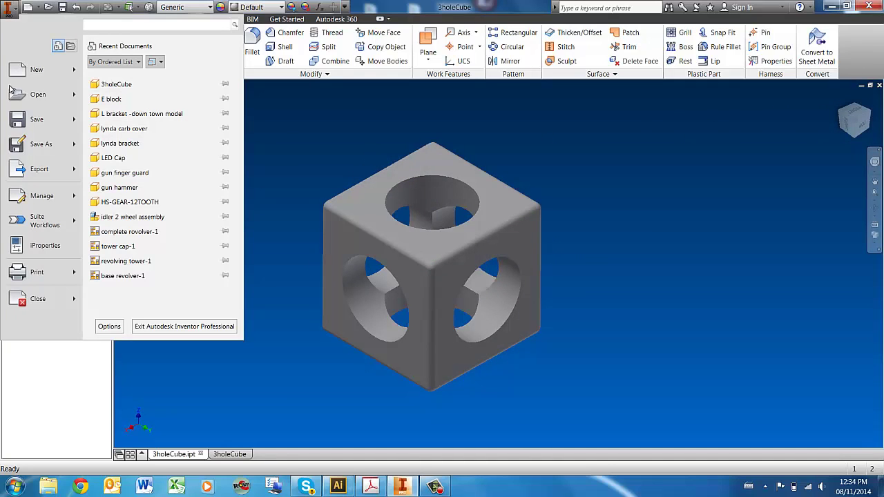
click(21, 247)
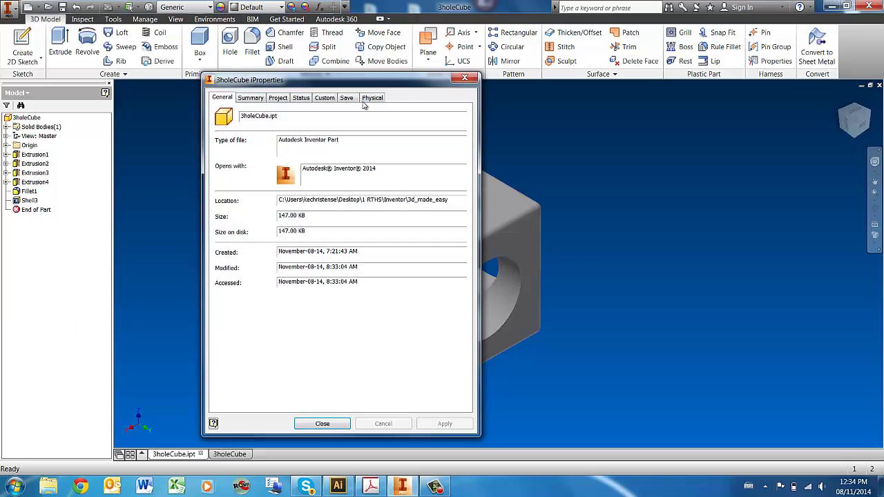
click(366, 98)
click(430, 125)
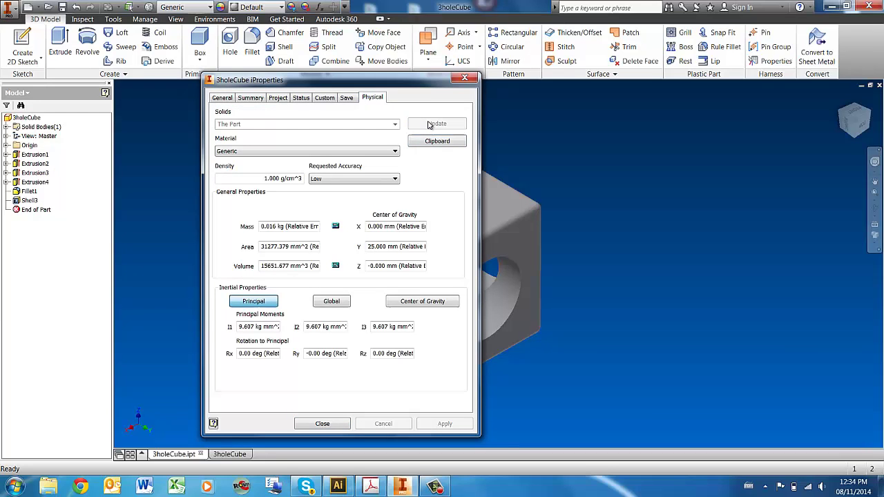
drag(279, 270, 261, 275)
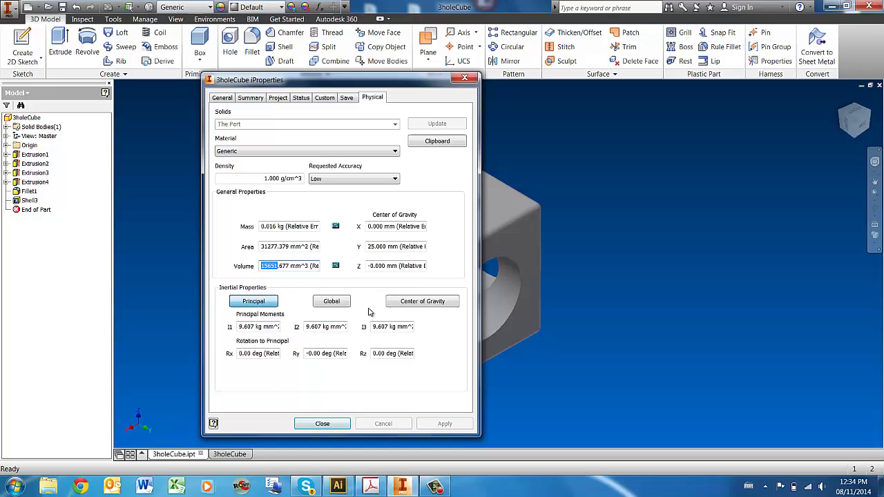
click(325, 425)
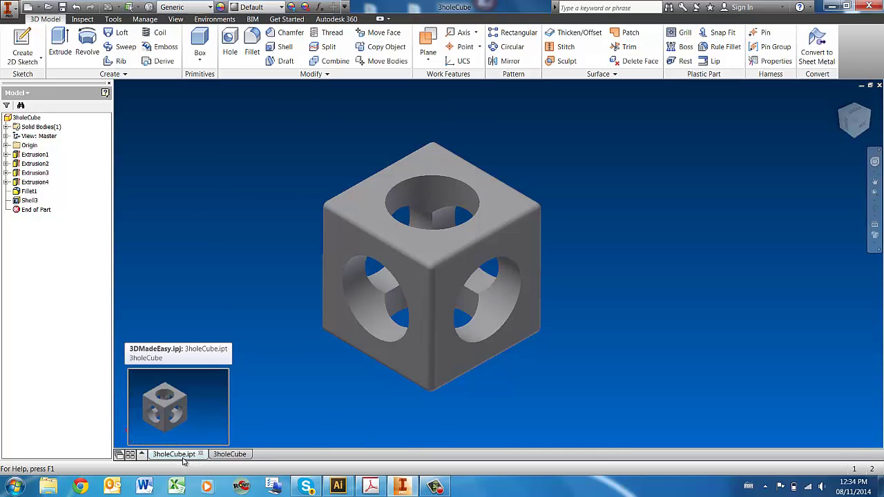
Return to the 3holeCube drawing sheet and open the printing cost note for editing
click(232, 454)
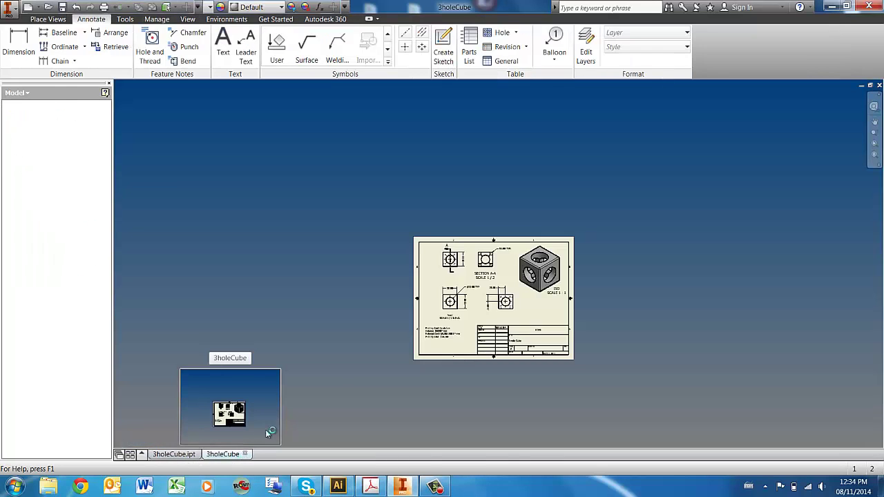
scroll(442, 333, up, 10)
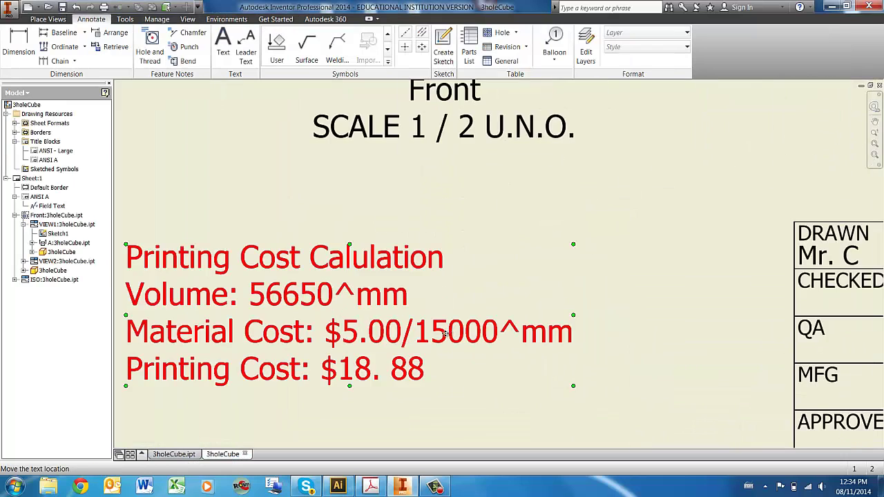
scroll(293, 321, down, 5)
double_click(311, 312)
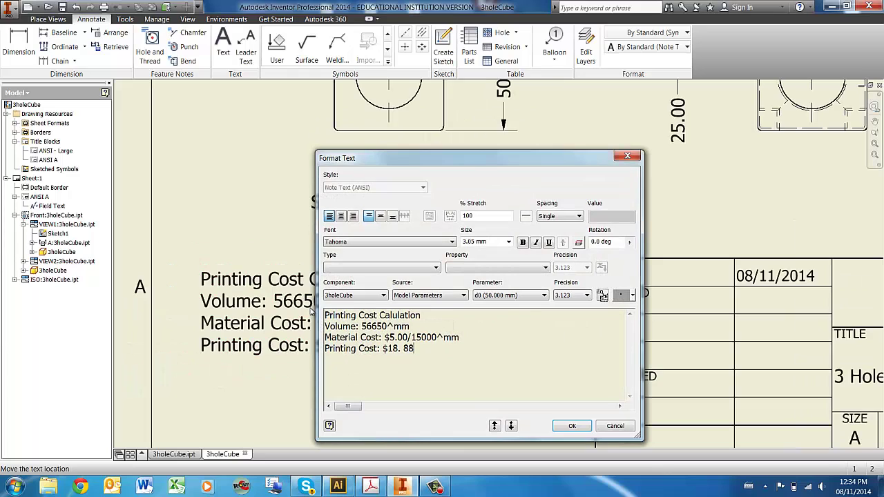
Remove the stray ^ and unit characters from the Volume and Material Cost lines, cancelling AutoStack prompts
click(392, 326)
key(BackSpace)
text(mm)
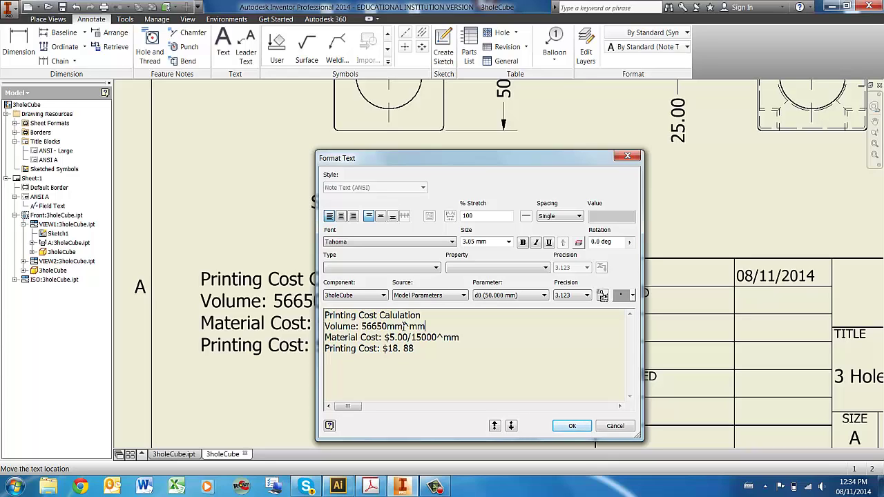
click(442, 337)
key(BackSpace)
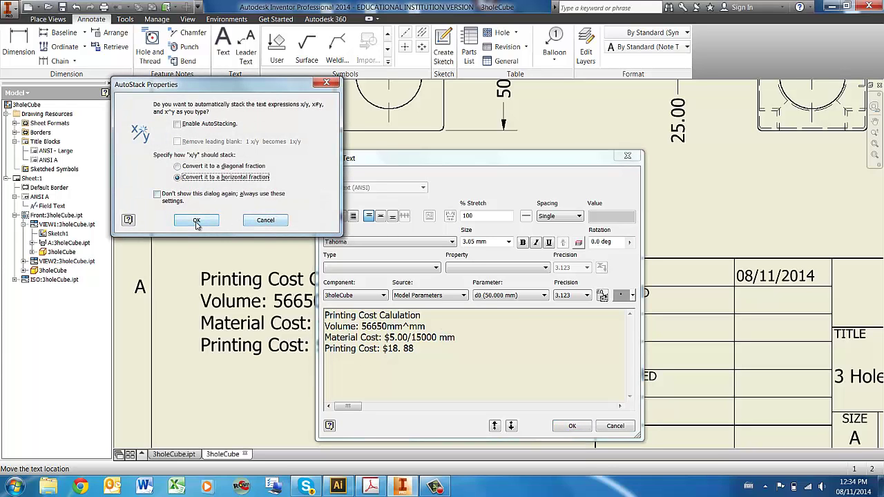
click(266, 223)
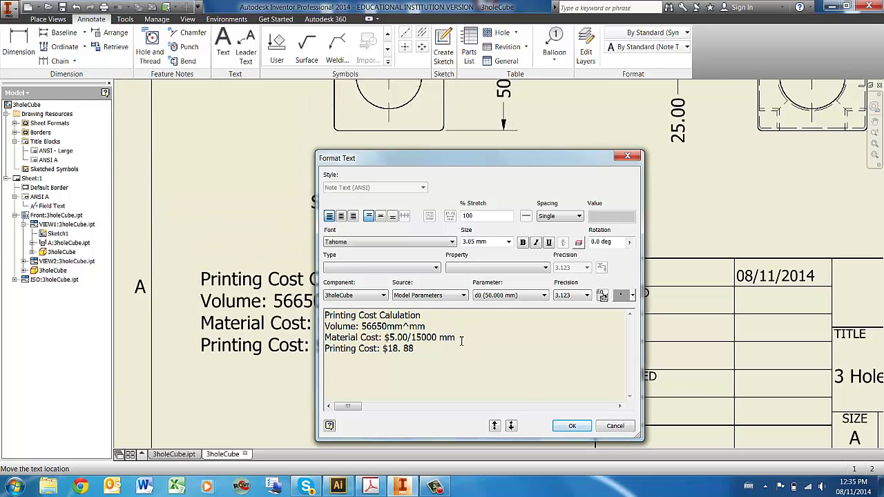
key(BackSpace)
key(BackSpace)
key(BackSpace)
key(BackSpace)
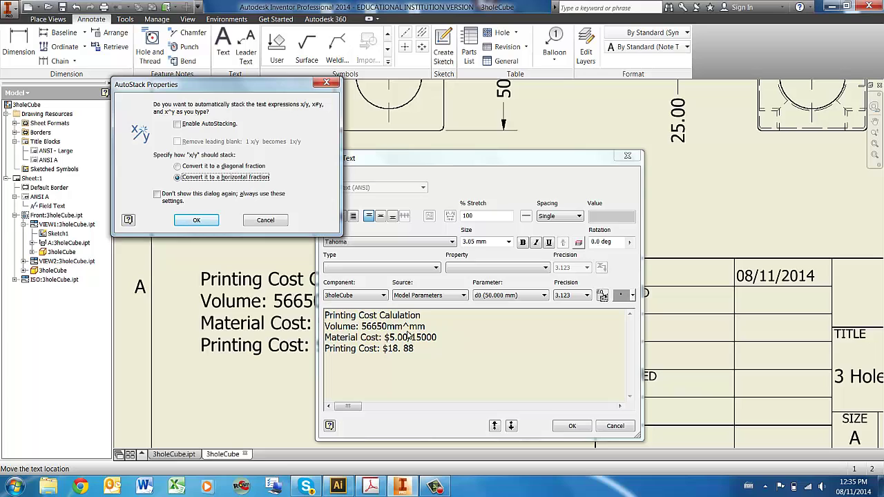
click(266, 220)
Finish the units so the lines read 'Volume: 56650mm^3' and 'Material Cost: $5.00/15000 mm^3'
double_click(416, 327)
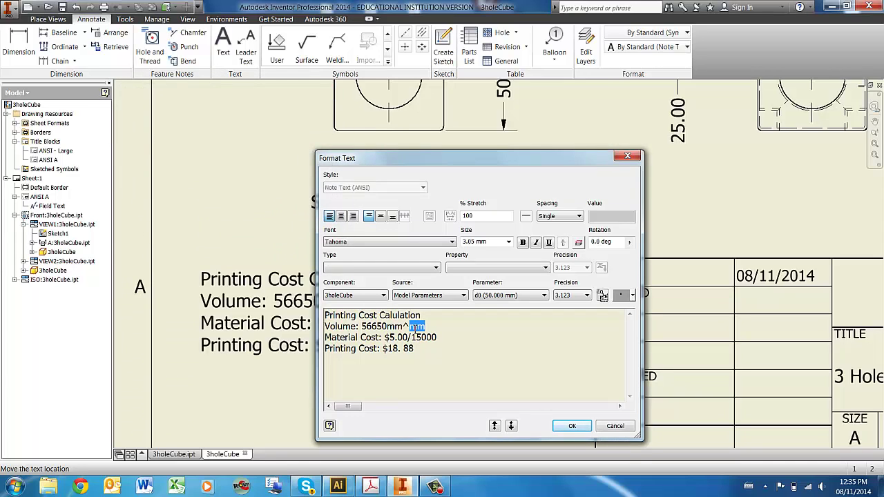
text(3)
click(443, 338)
text(mm)
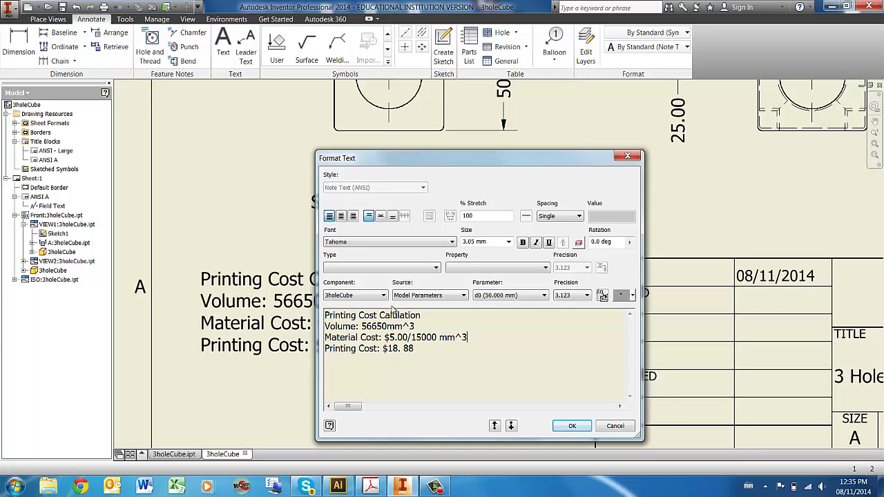
Replace the note's volume 56650 with 15651, confirm it, and view the whole sheet
drag(385, 326, 360, 329)
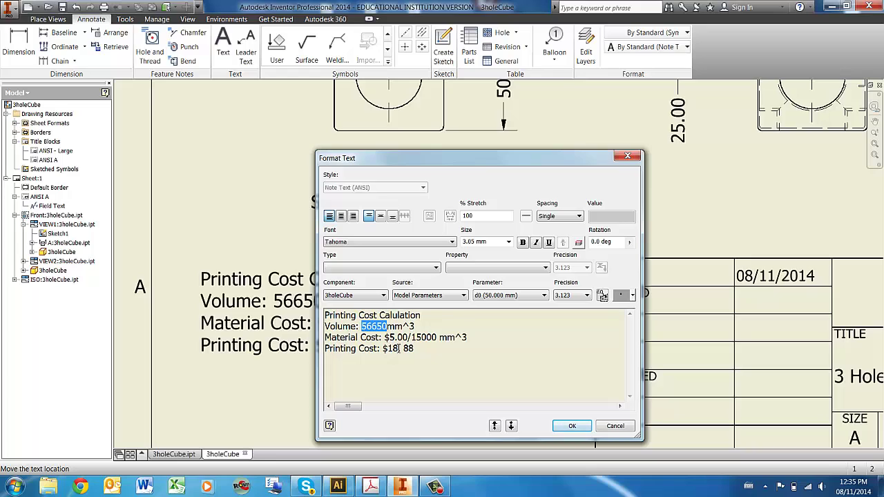
text(1)
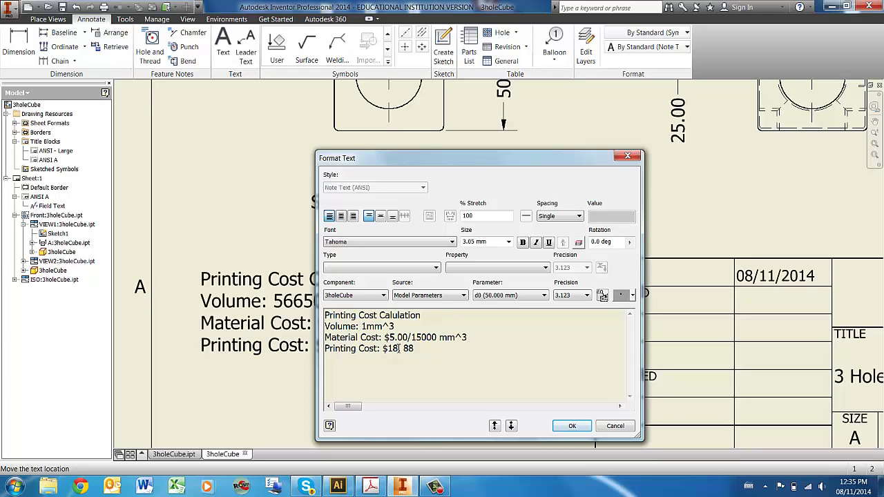
text(5651)
click(572, 428)
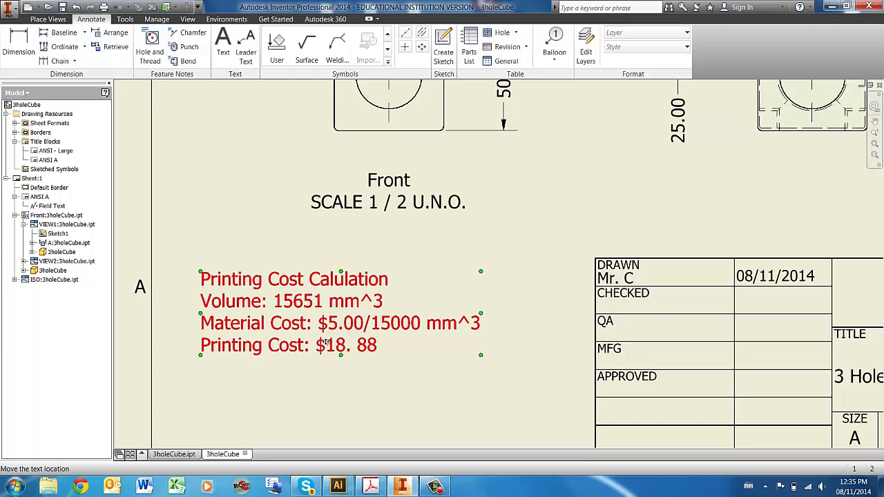
click(239, 251)
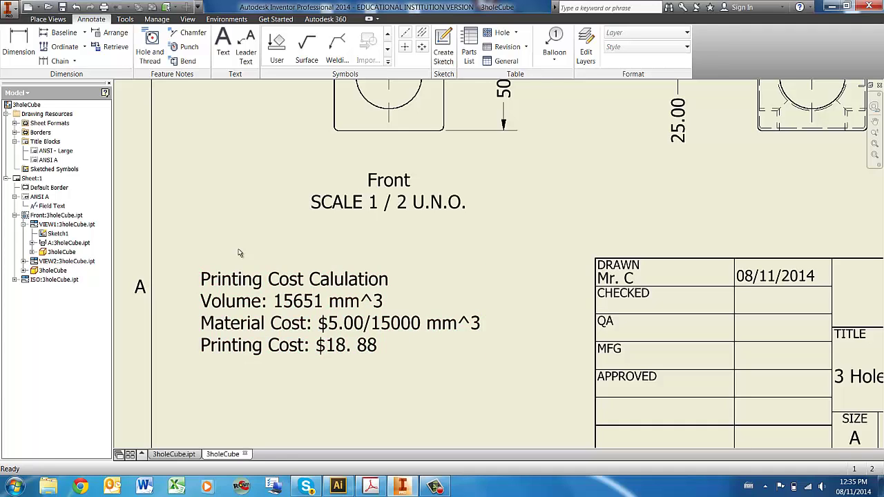
key(Home)
scroll(158, 116, up, 3)
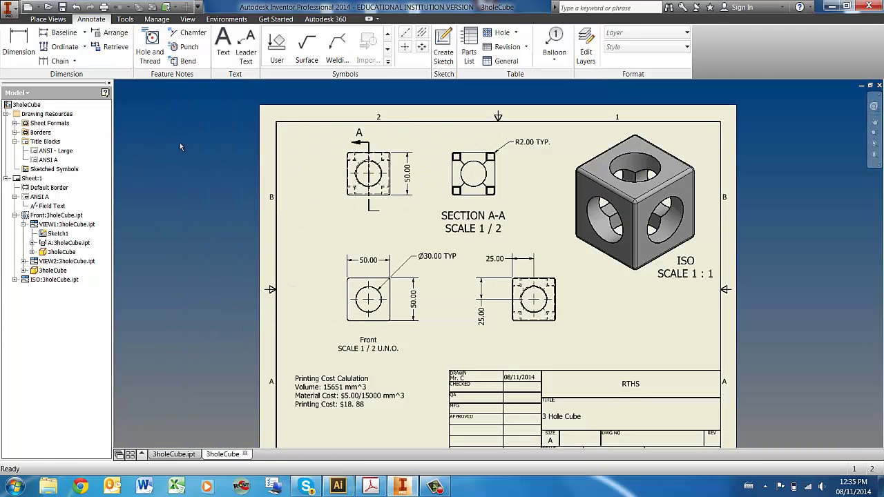